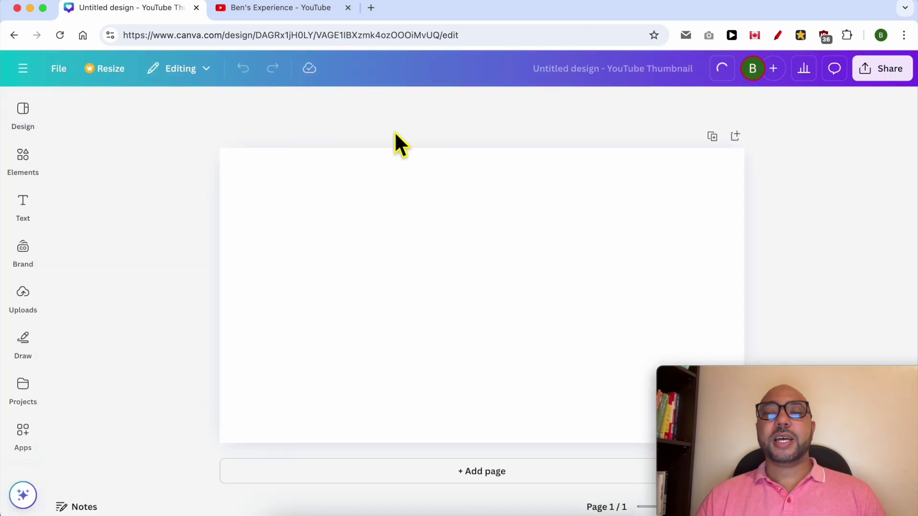
# - Search the apps library for "qr code" and open the app named QR code
pyautogui.click(408, 206)
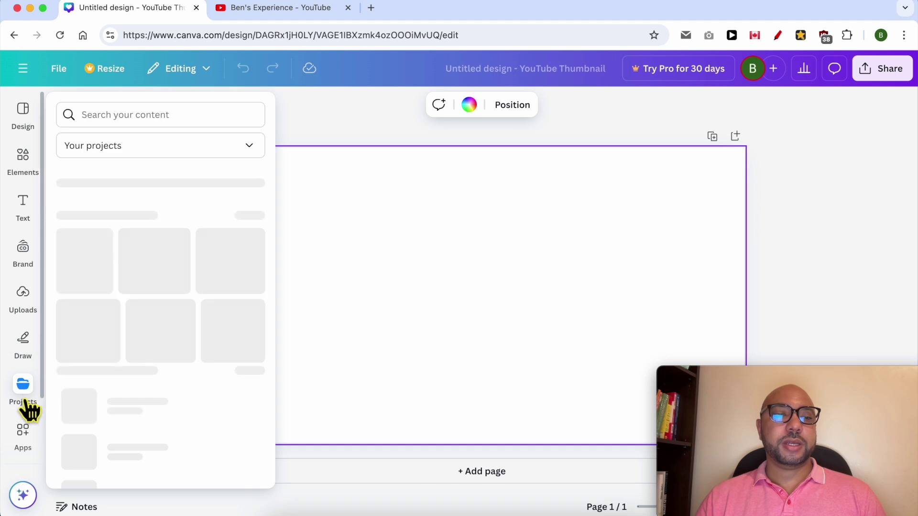
pyautogui.click(22, 437)
pyautogui.click(23, 158)
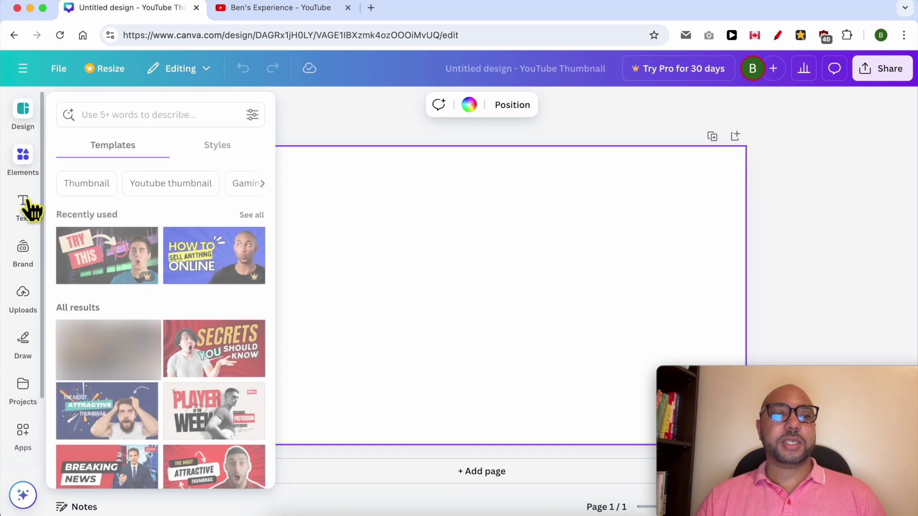
pyautogui.click(22, 440)
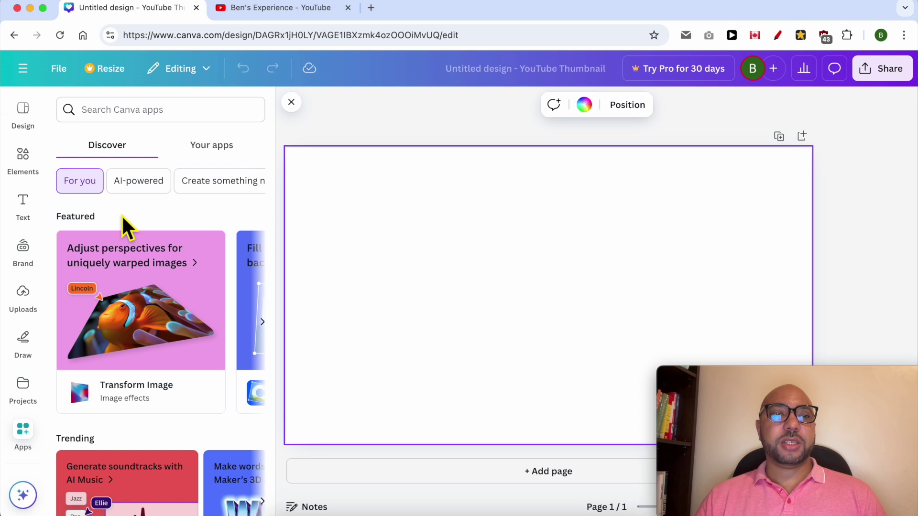
pyautogui.write('r co')
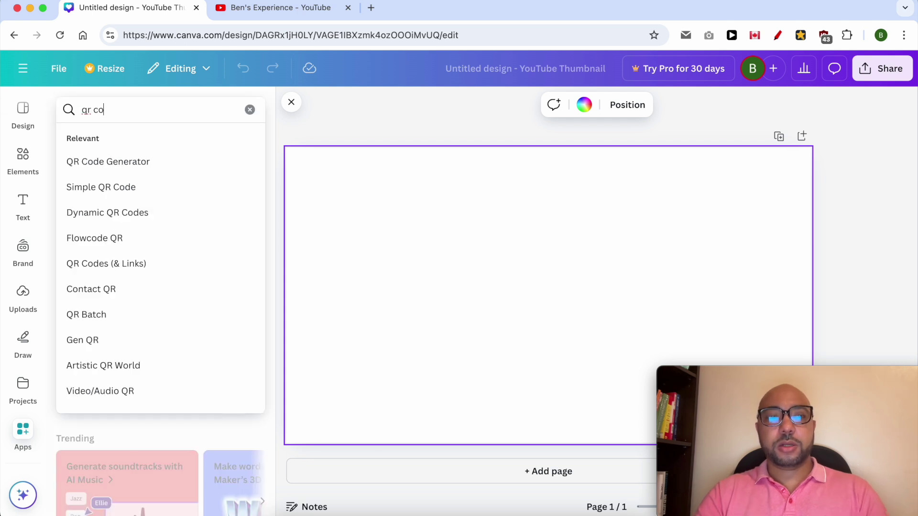
pyautogui.press('Return')
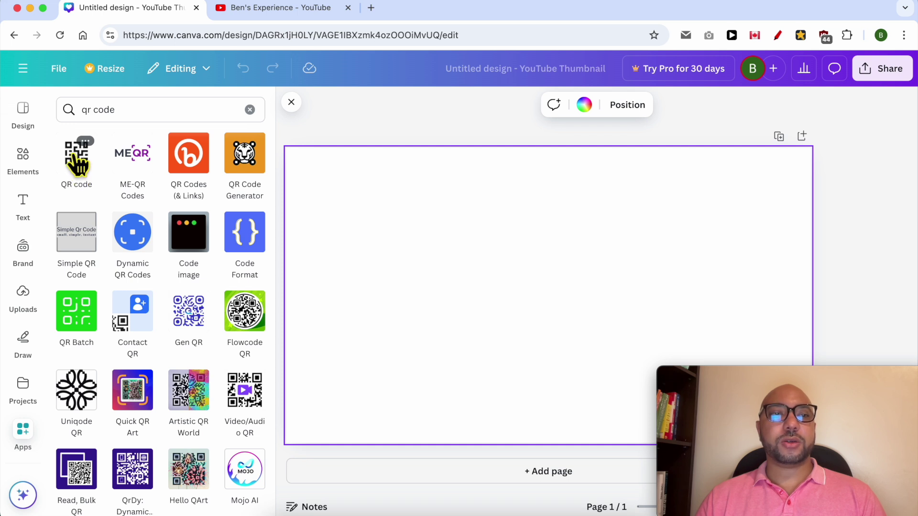
pyautogui.click(74, 158)
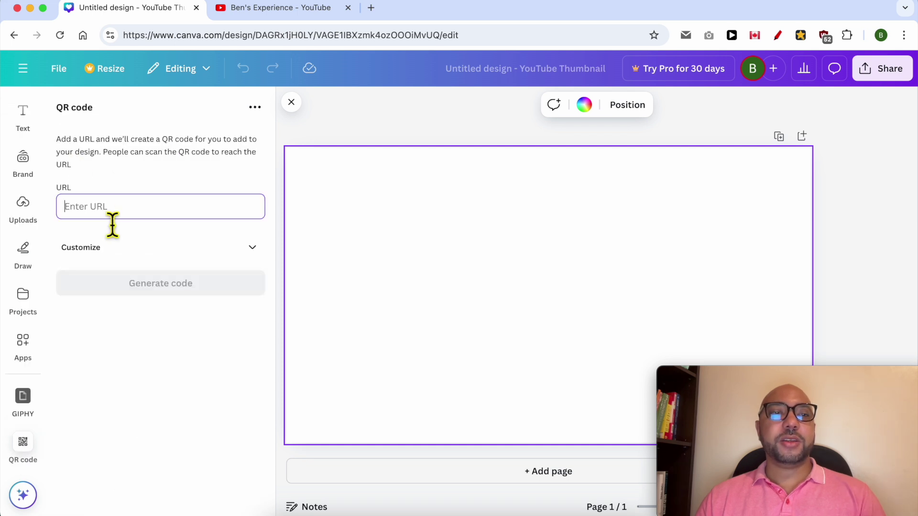
# - Copy the Ben's Experience YouTube channel URL into the QR code's URL field and expand the customization options
pyautogui.click(254, 4)
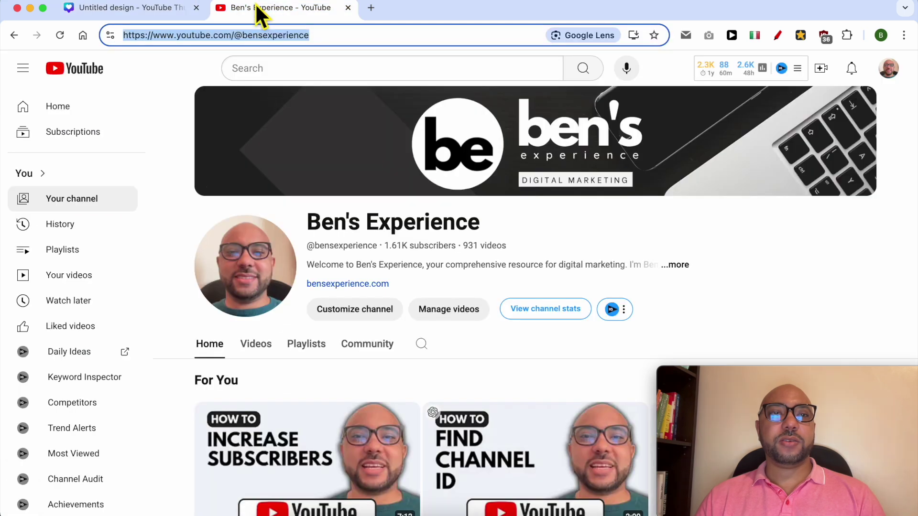
pyautogui.rightClick(245, 36)
pyautogui.click(259, 145)
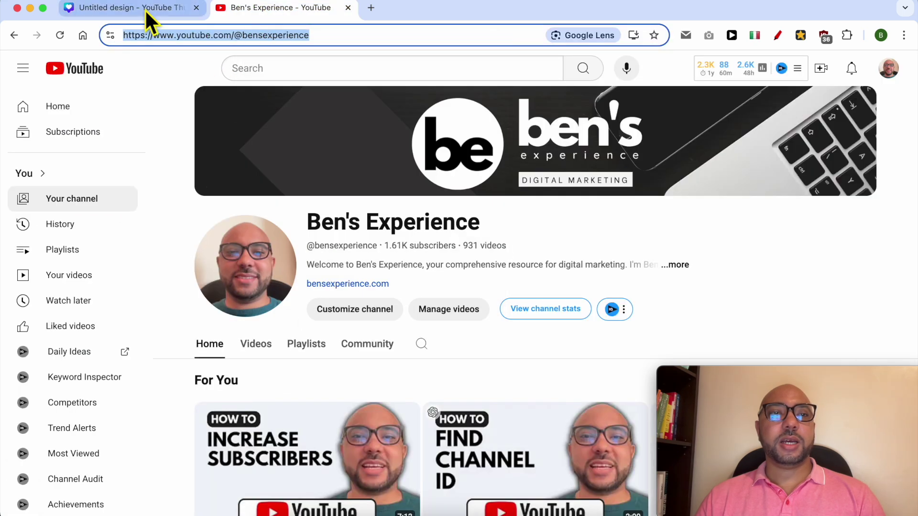
pyautogui.click(145, 10)
pyautogui.rightClick(136, 216)
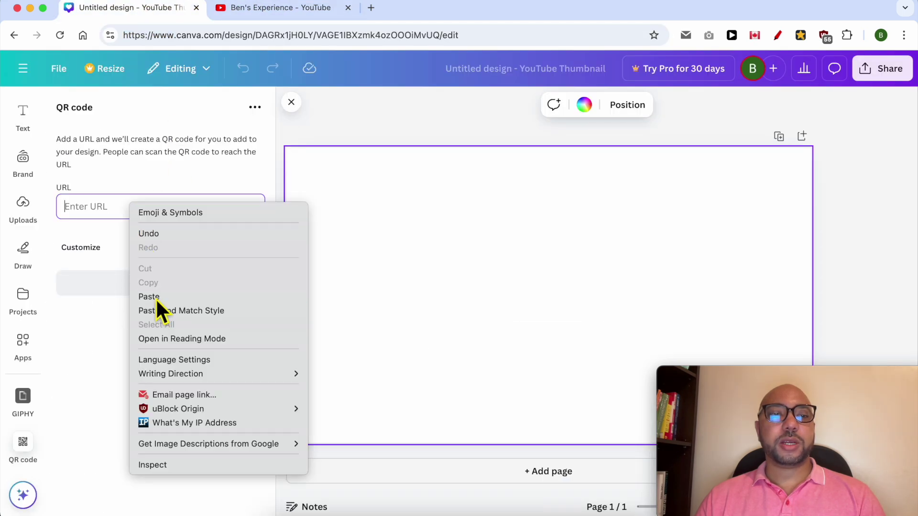
pyautogui.click(157, 296)
pyautogui.click(196, 258)
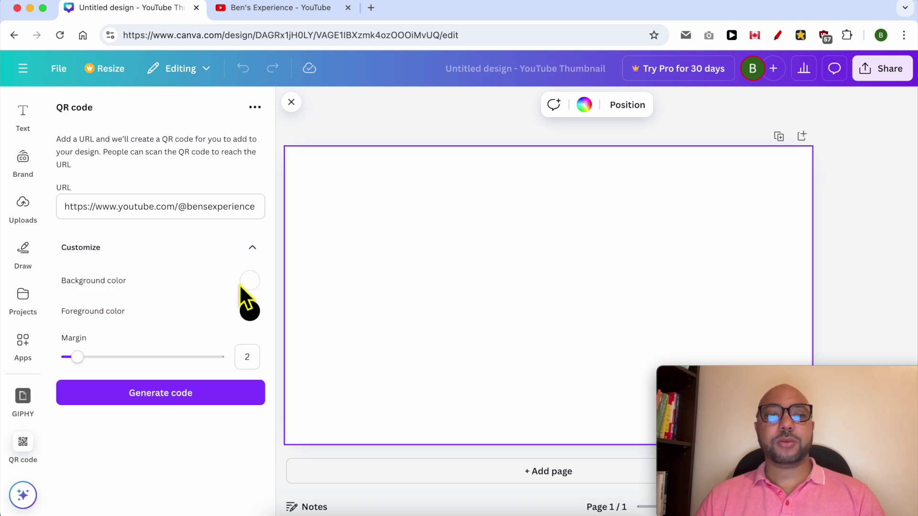
# - Try out the background and foreground colour pickers of the QR code
pyautogui.click(252, 282)
pyautogui.click(416, 321)
pyautogui.moveTo(411, 319); pyautogui.dragTo(242, 310)
pyautogui.click(186, 299)
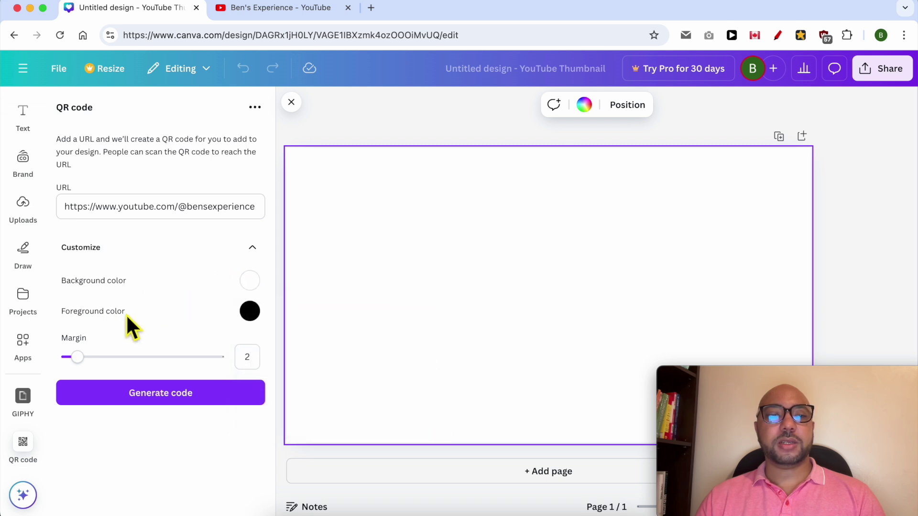
pyautogui.click(250, 312)
pyautogui.moveTo(390, 375); pyautogui.dragTo(438, 427)
pyautogui.click(166, 452)
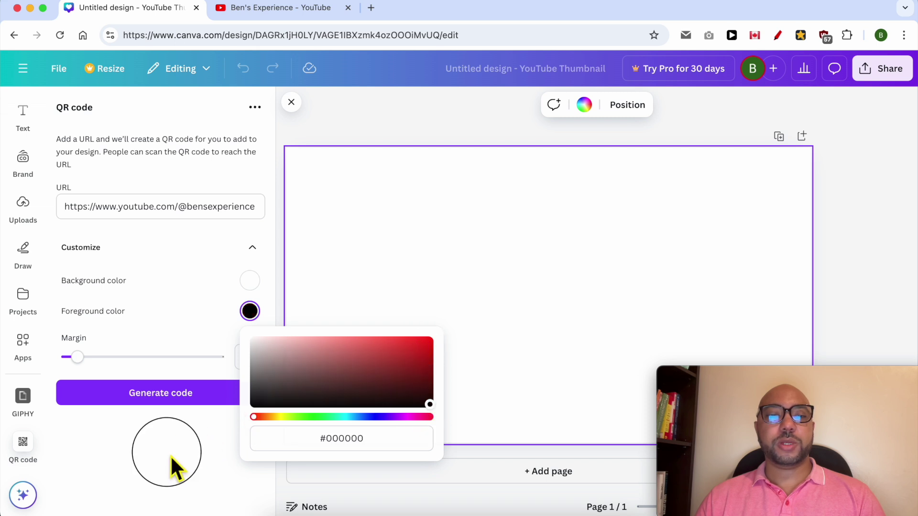
# - Set the QR code's margin to 14 and generate the code on the page
pyautogui.moveTo(77, 357); pyautogui.dragTo(143, 362)
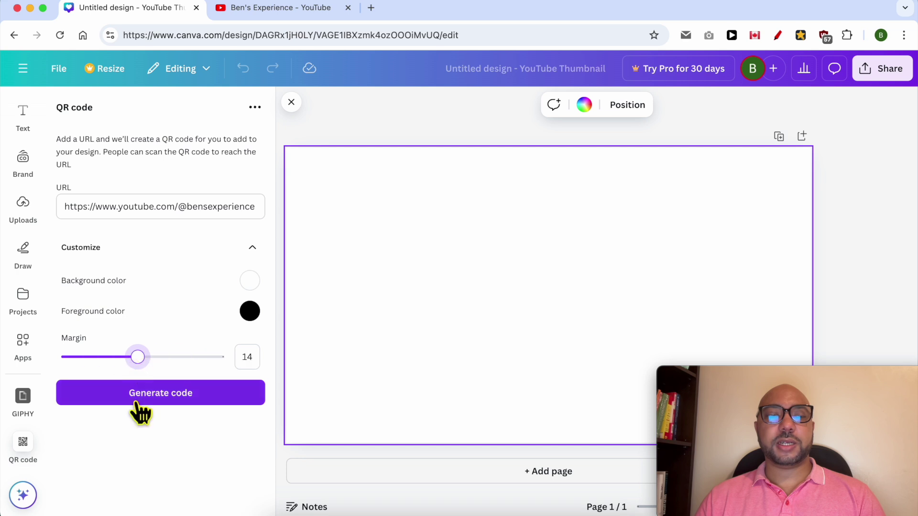
pyautogui.click(162, 396)
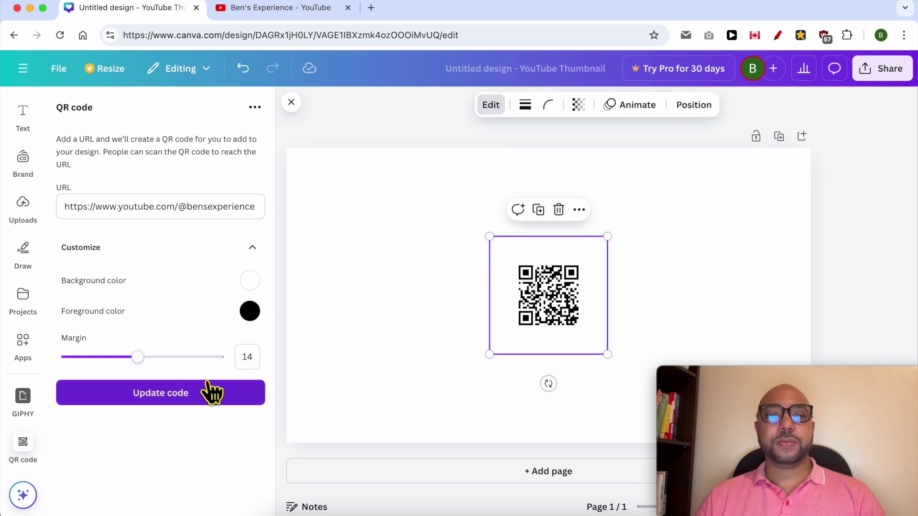
# - Enlarge the QR code to almost the page height and place it near the page's horizontal centre, leaving room above the pattern
pyautogui.moveTo(489, 236); pyautogui.dragTo(487, 235)
pyautogui.moveTo(605, 232); pyautogui.dragTo(560, 260)
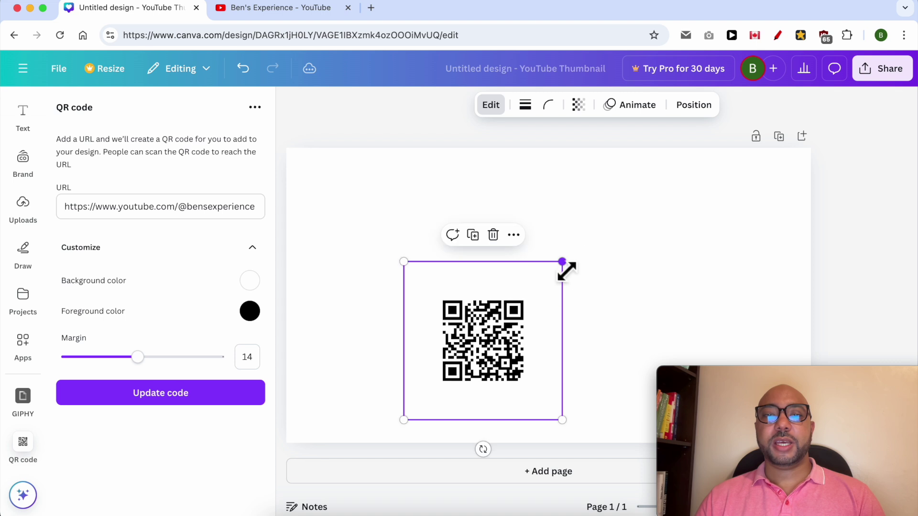
pyautogui.moveTo(492, 347); pyautogui.dragTo(445, 278)
pyautogui.click(608, 316)
pyautogui.moveTo(496, 336); pyautogui.dragTo(633, 418)
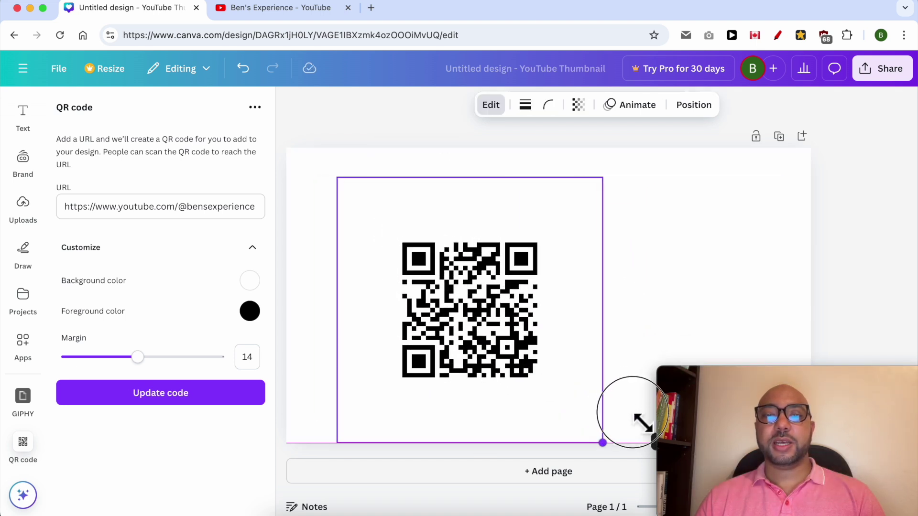
pyautogui.moveTo(470, 364); pyautogui.dragTo(539, 365)
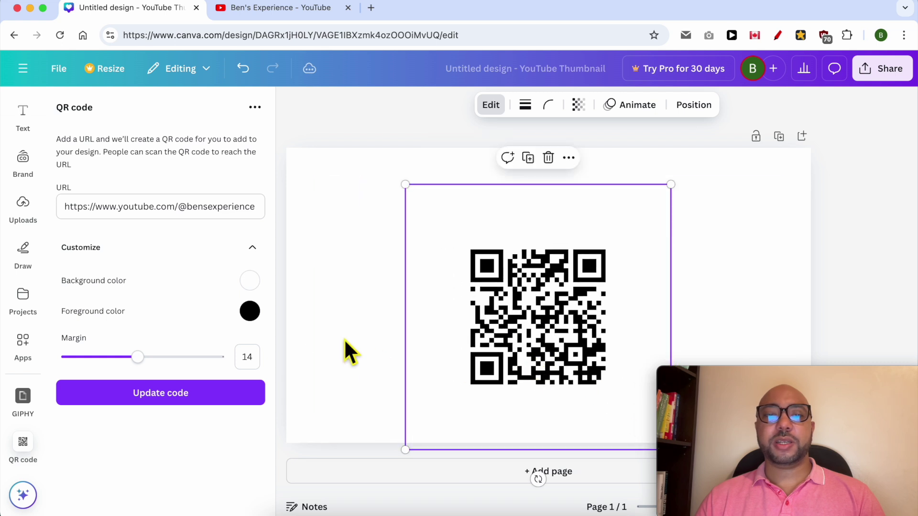
pyautogui.click(348, 352)
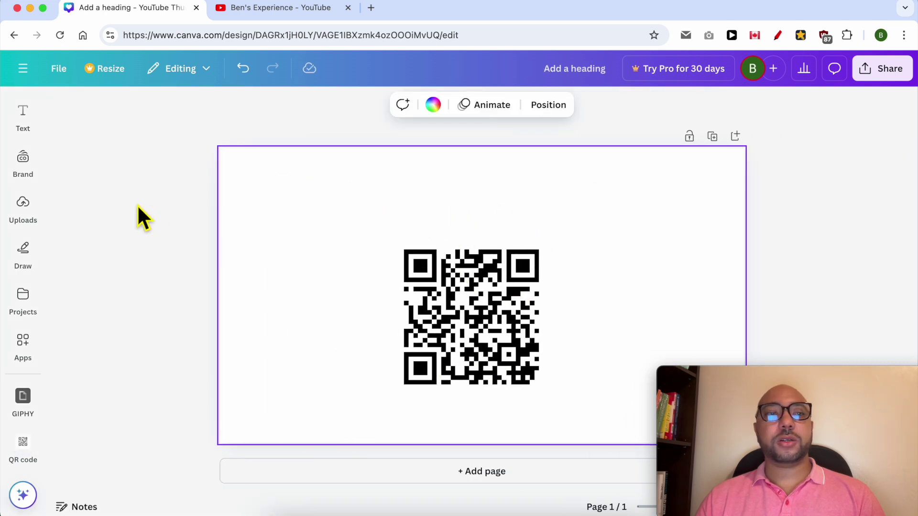
# - Add a heading reading "check my yt" above the QR code and open the design's sharing options
pyautogui.click(24, 119)
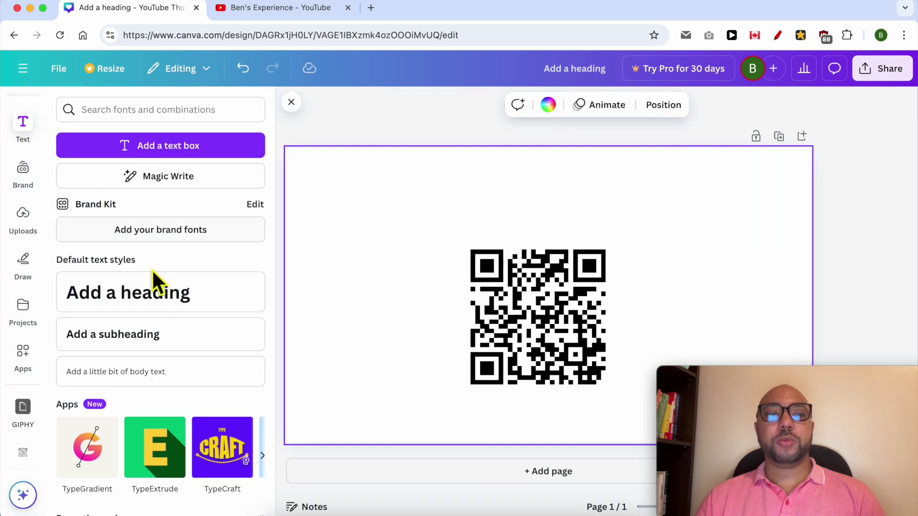
pyautogui.moveTo(105, 308); pyautogui.dragTo(487, 208)
pyautogui.click(707, 210)
pyautogui.moveTo(617, 215); pyautogui.dragTo(658, 223)
pyautogui.click(561, 224)
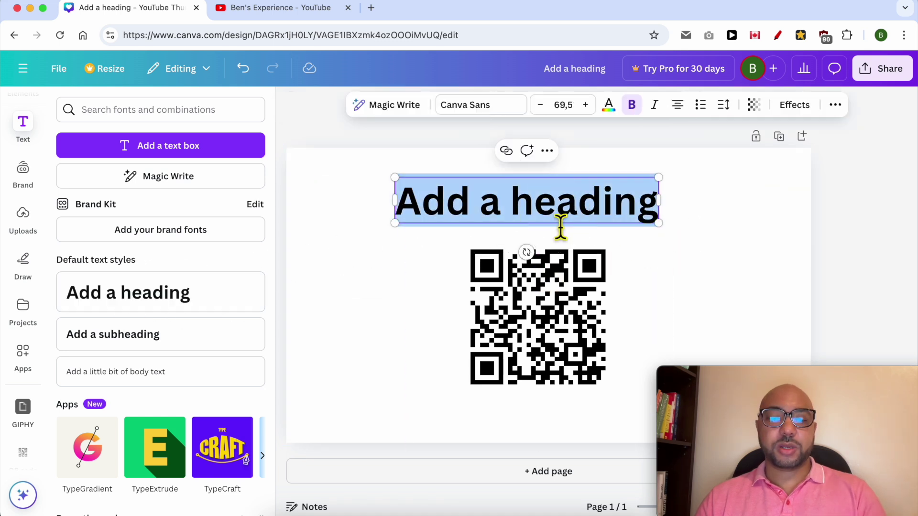
pyautogui.write('check my yt')
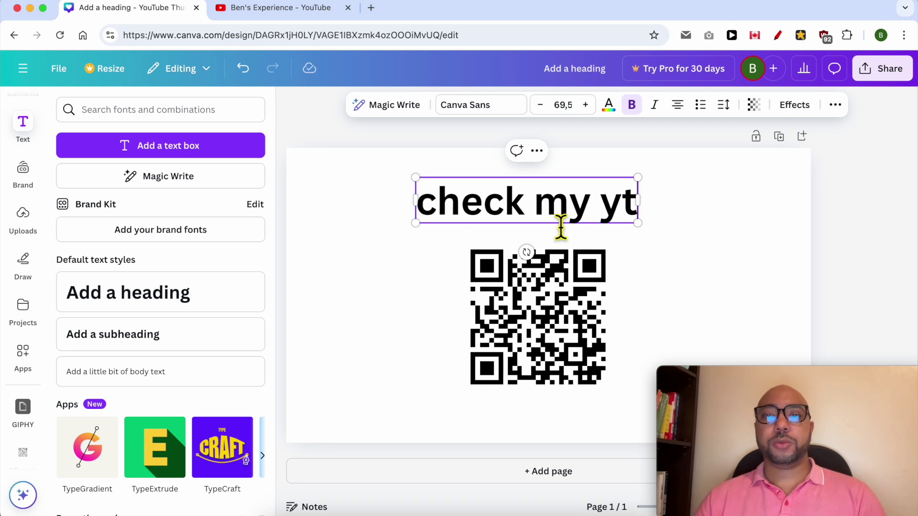
pyautogui.click(710, 213)
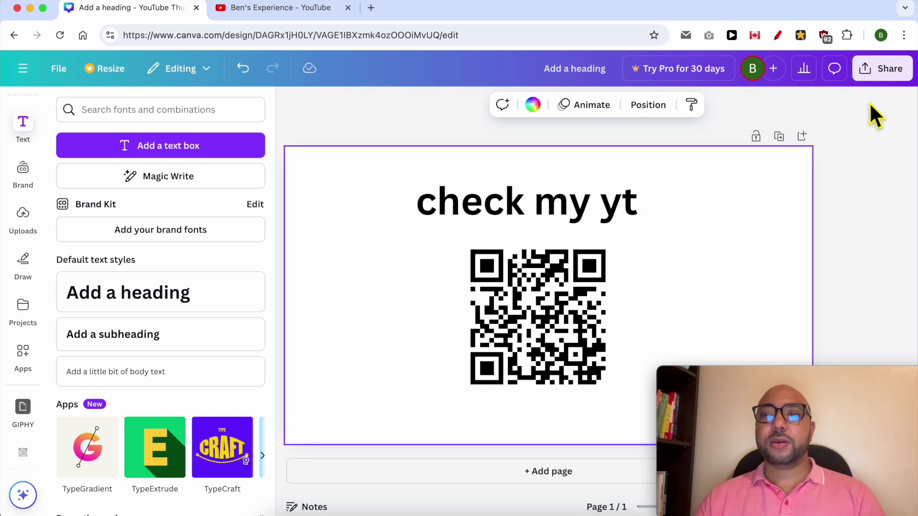
pyautogui.click(881, 70)
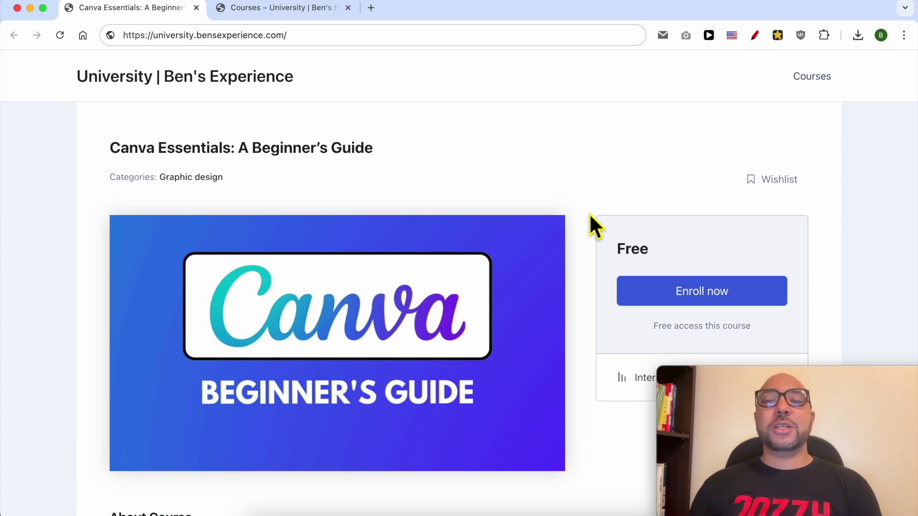
# - Examine the Canva Essentials course page, including the lessons under Basic Canva Operations, Editing and Customization, and Advanced Text Features
pyautogui.scroll(-10, 593, 222)
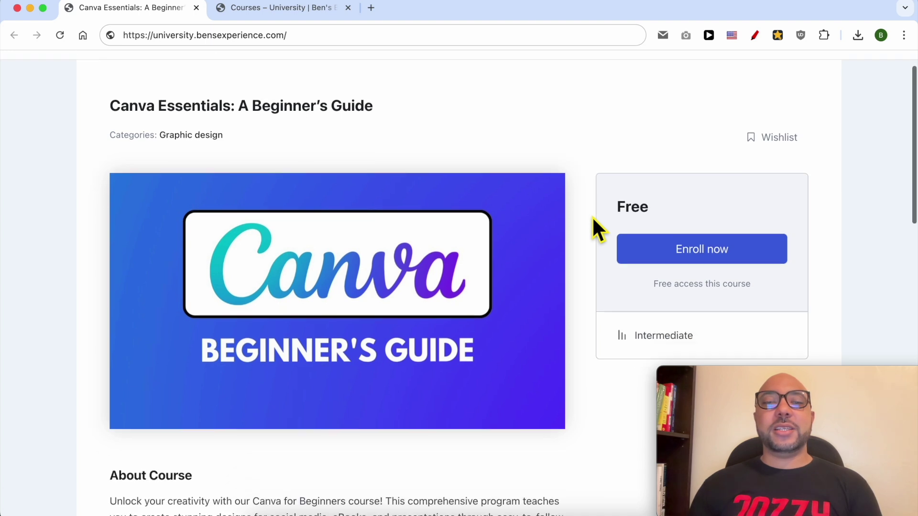
pyautogui.scroll(-1, 267, 270)
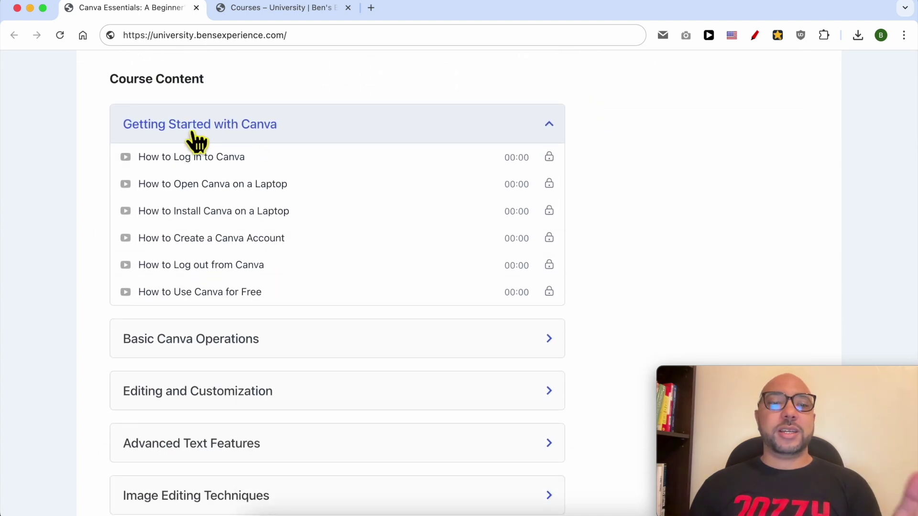
pyautogui.click(191, 341)
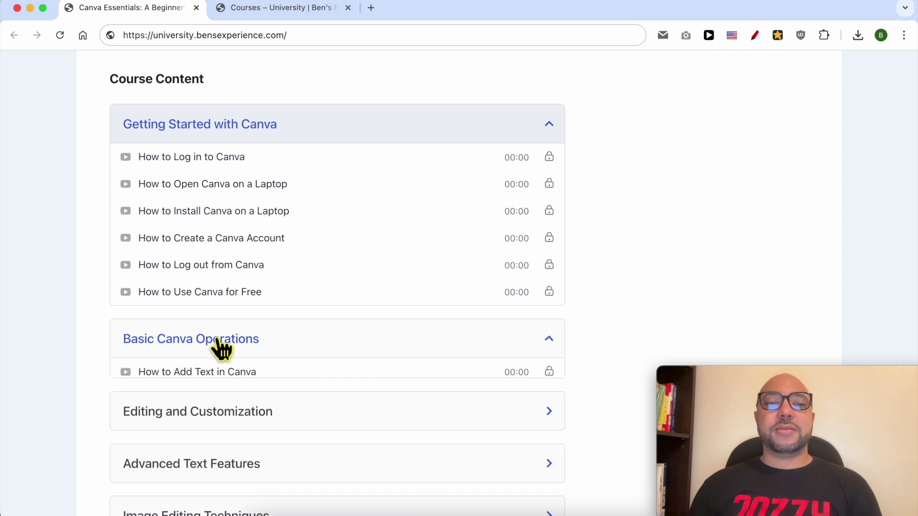
pyautogui.scroll(-3, 241, 337)
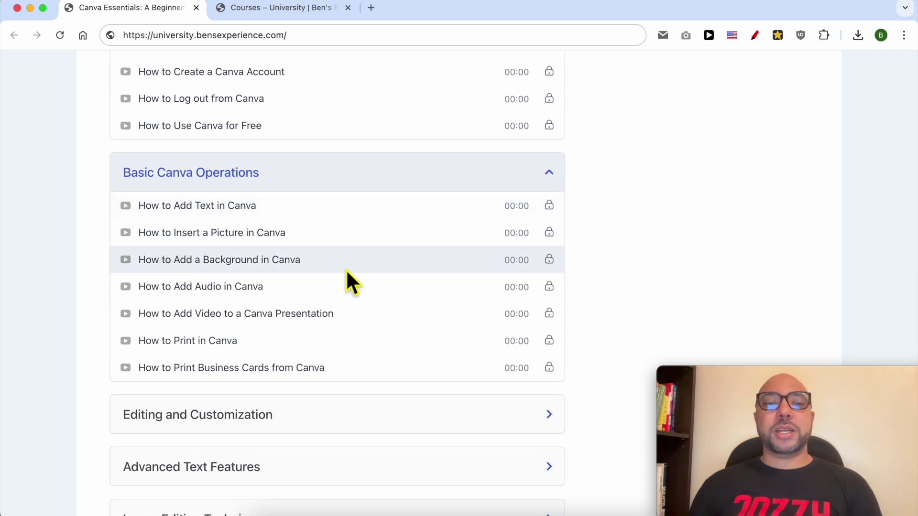
pyautogui.scroll(-5, 293, 328)
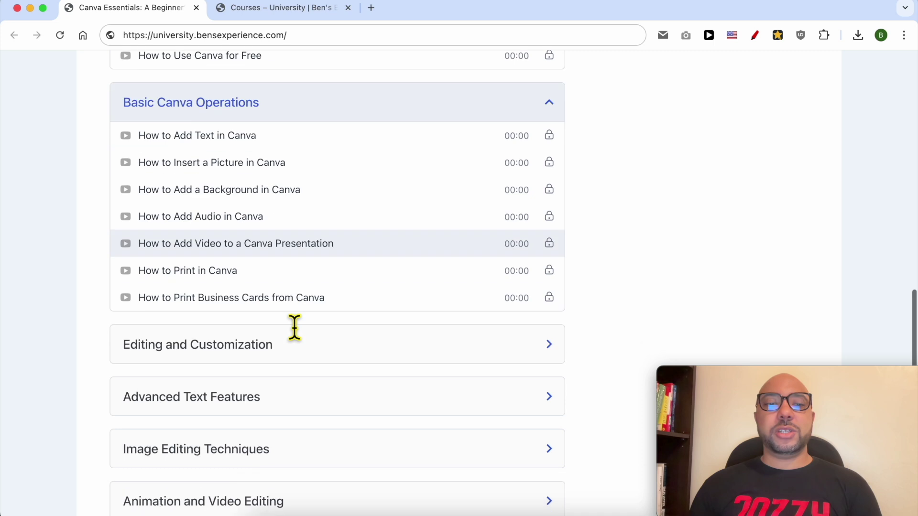
pyautogui.click(236, 254)
pyautogui.scroll(-1, 280, 299)
pyautogui.scroll(-3, 280, 297)
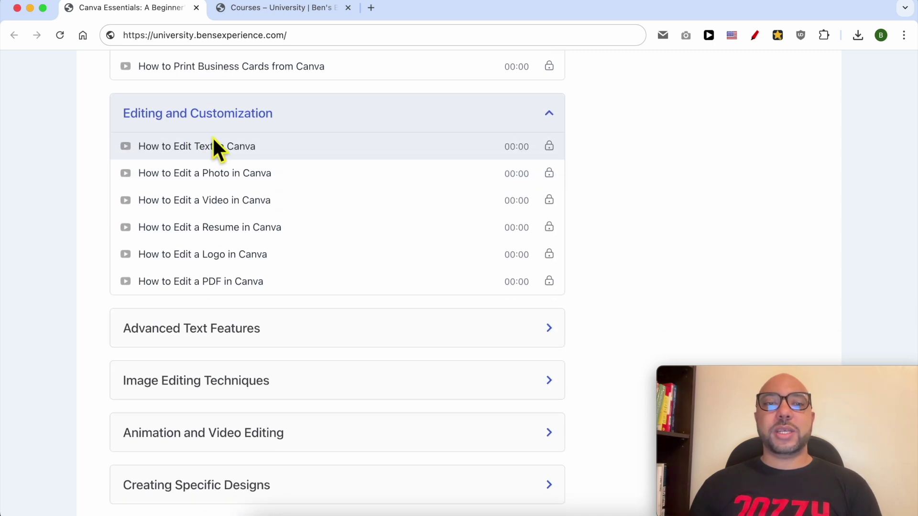
pyautogui.scroll(-3, 220, 191)
pyautogui.click(239, 251)
pyautogui.scroll(-2, 267, 261)
pyautogui.scroll(-1, 266, 253)
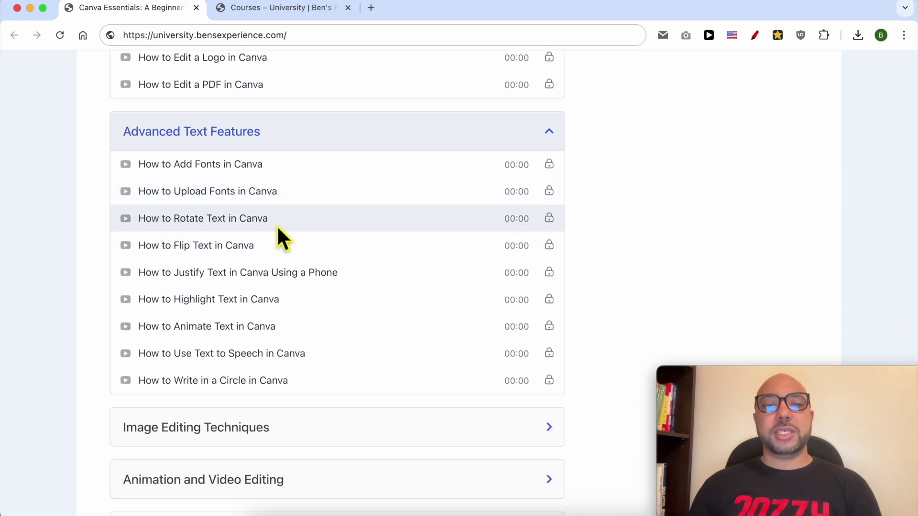
# - Examine the course lessons under Image Editing Techniques, Animation and Video Editing, and Creating Specific Designs
pyautogui.scroll(-6, 305, 234)
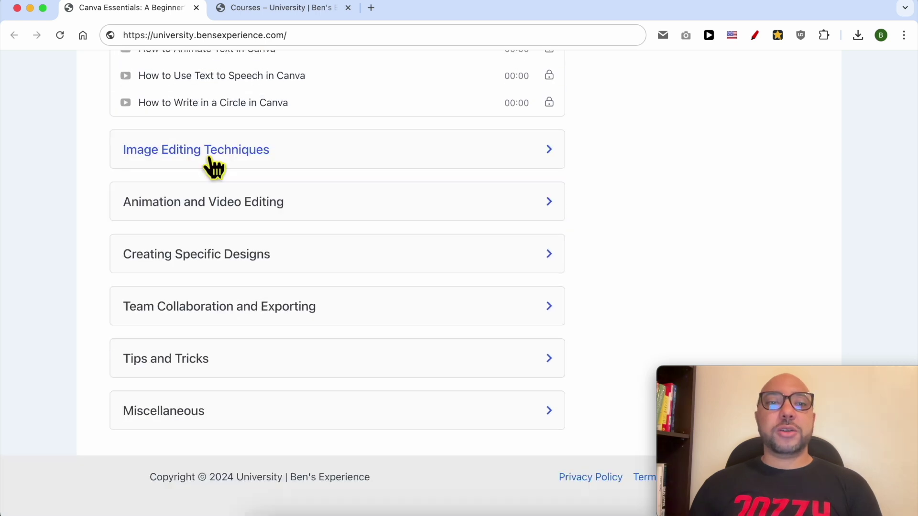
pyautogui.click(212, 161)
pyautogui.scroll(-2, 225, 214)
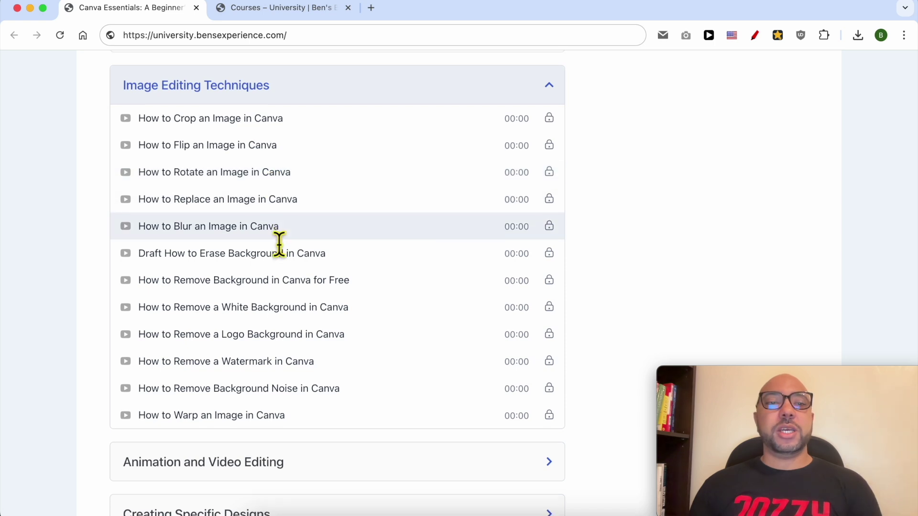
pyautogui.scroll(-5, 277, 239)
pyautogui.click(215, 221)
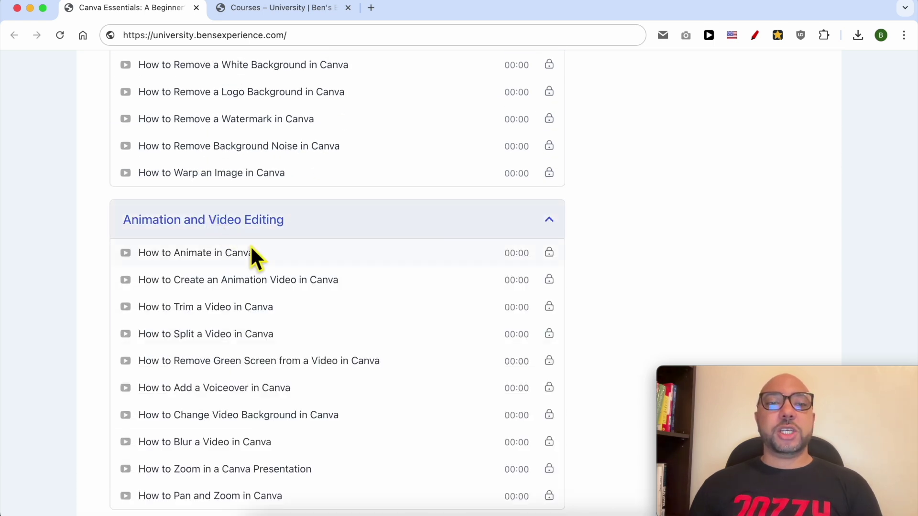
pyautogui.scroll(-6, 287, 258)
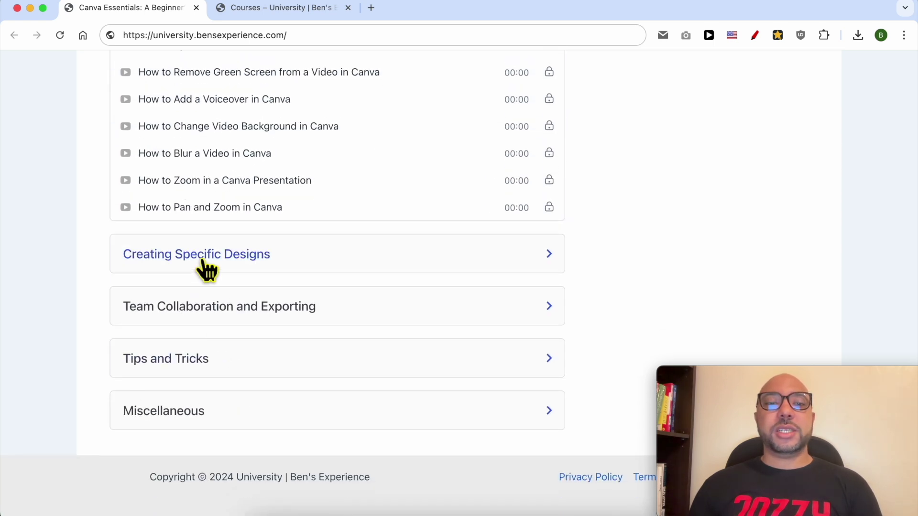
pyautogui.click(206, 260)
pyautogui.scroll(-3, 268, 286)
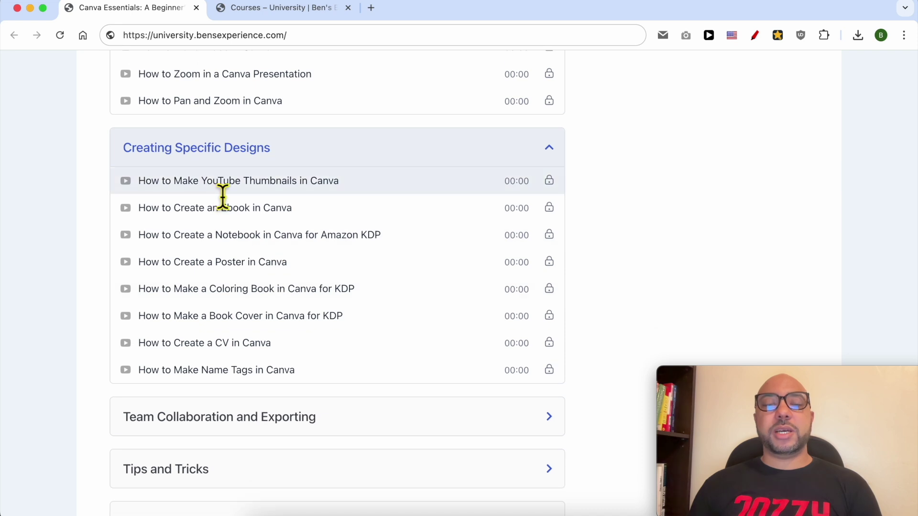
# - Examine the course lessons under Team Collaboration and Exporting and under Tips and Tricks, and return to the course overview
pyautogui.scroll(-3, 268, 239)
pyautogui.click(235, 304)
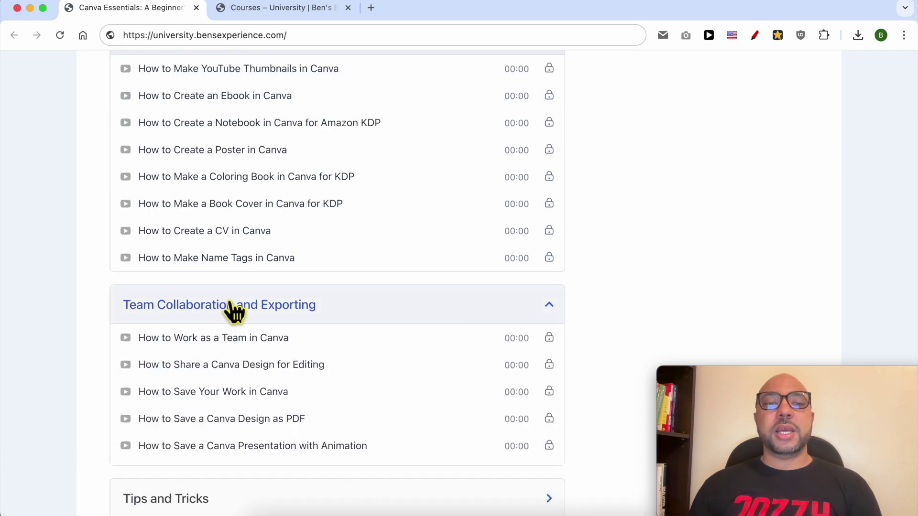
pyautogui.scroll(1, 244, 330)
pyautogui.scroll(-2, 286, 354)
pyautogui.scroll(-4, 241, 383)
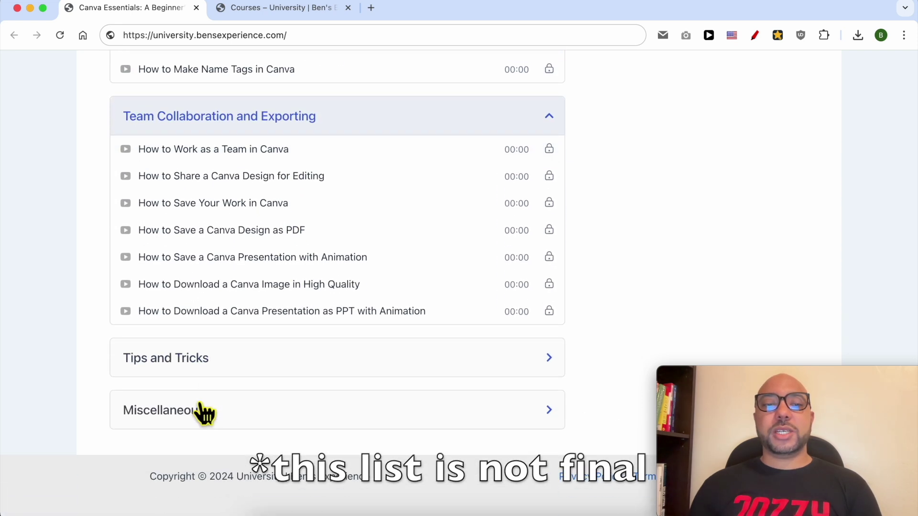
pyautogui.click(196, 360)
pyautogui.scroll(-4, 266, 363)
pyautogui.scroll(20, 317, 215)
pyautogui.scroll(15, 318, 214)
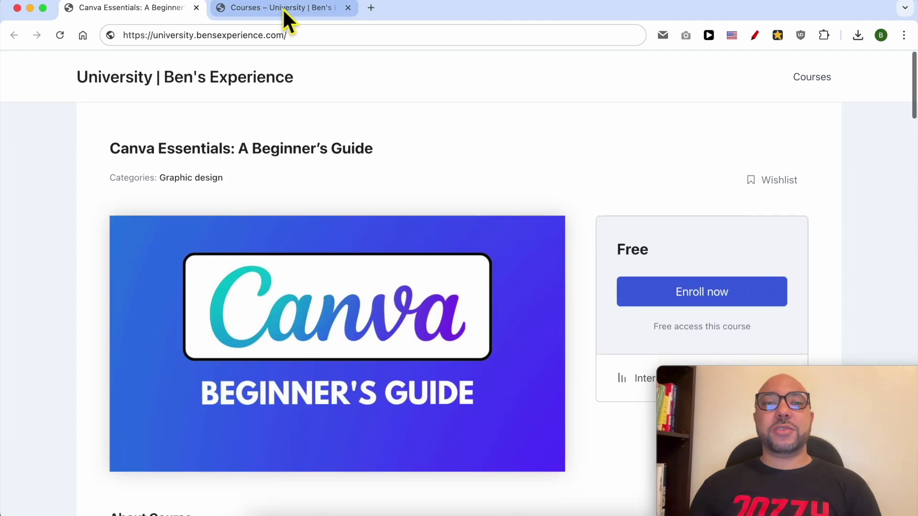
# - Switch to the university's course catalogue and look through all the offered courses, down to the Namecheap hosting course
pyautogui.click(283, 7)
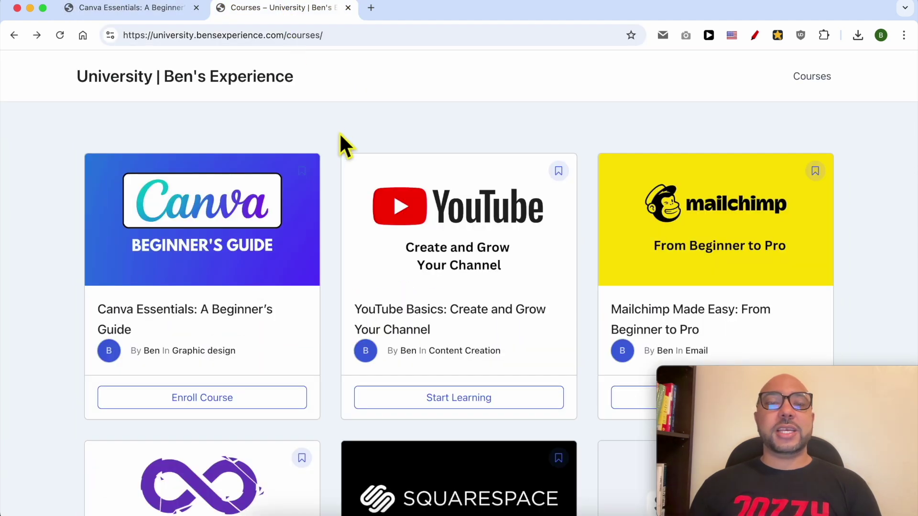
pyautogui.scroll(-9, 340, 135)
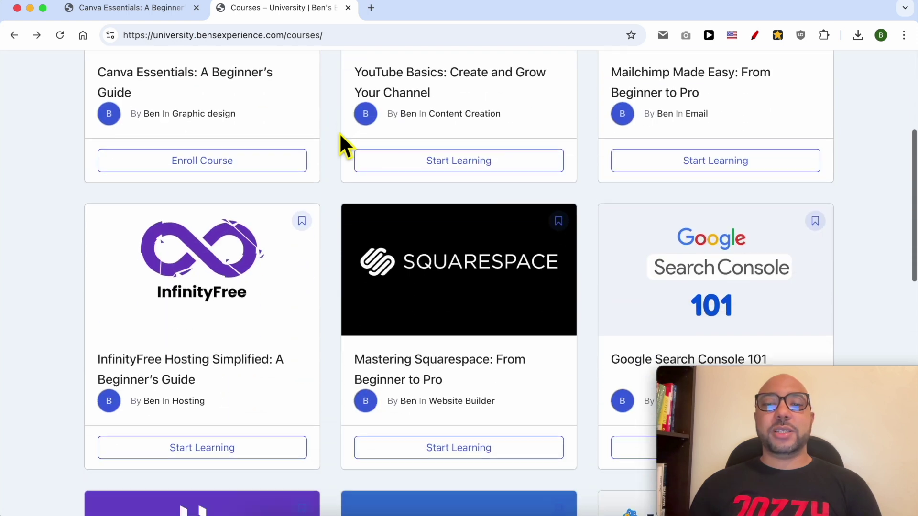
pyautogui.scroll(-7, 341, 135)
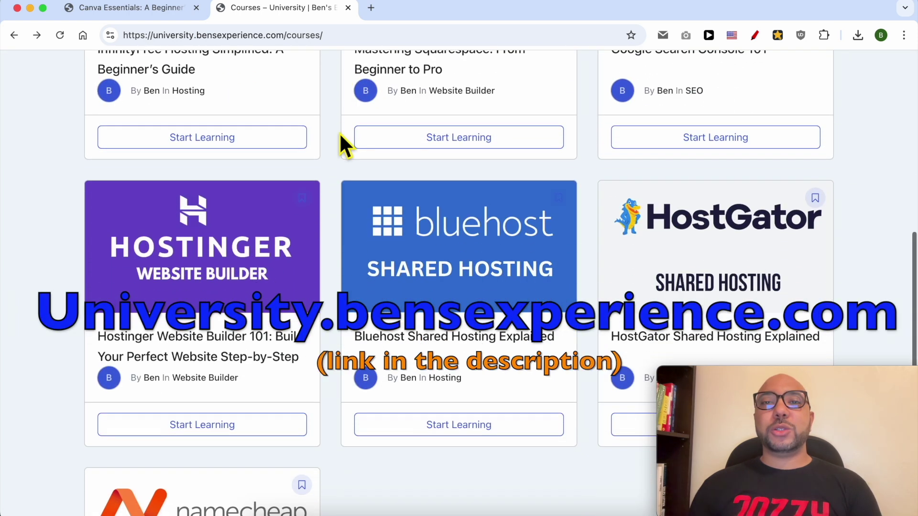
pyautogui.scroll(-1, 340, 135)
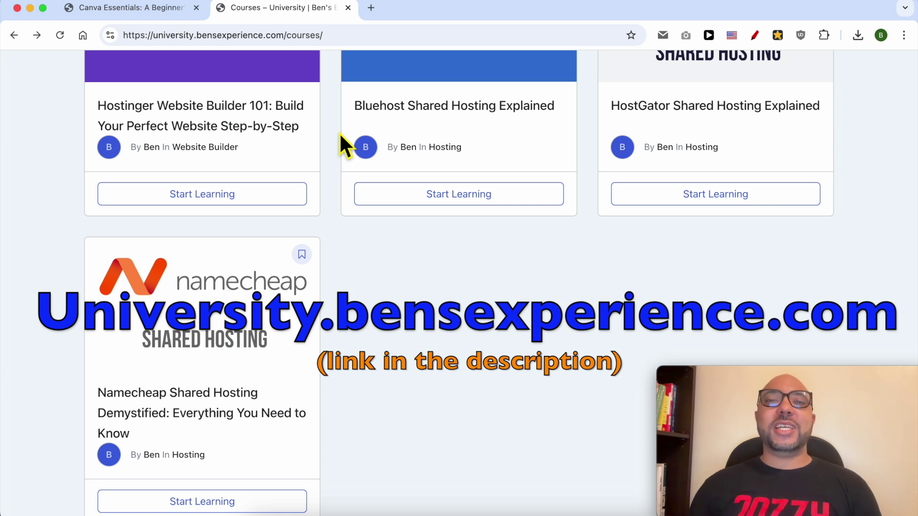
# - Return to the Canva design with the QR code, download it as a PNG, and open the downloaded image
pyautogui.click(886, 69)
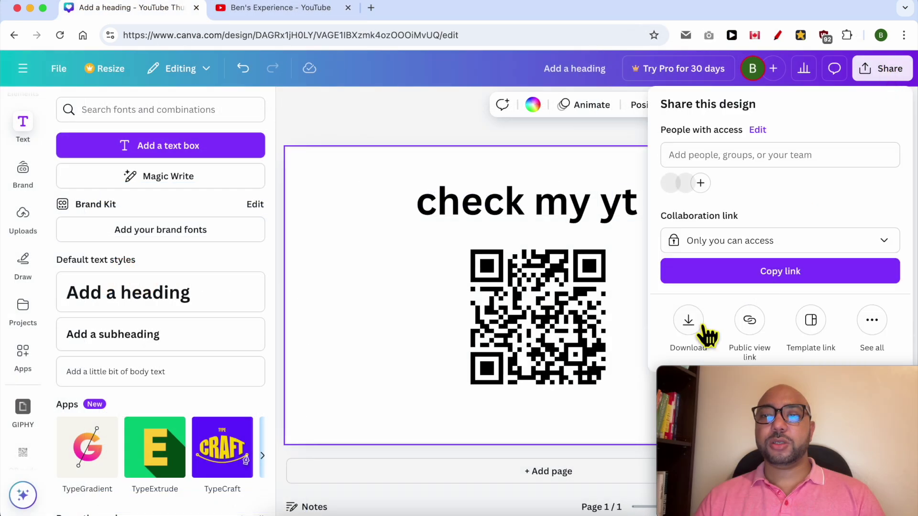
pyautogui.click(688, 325)
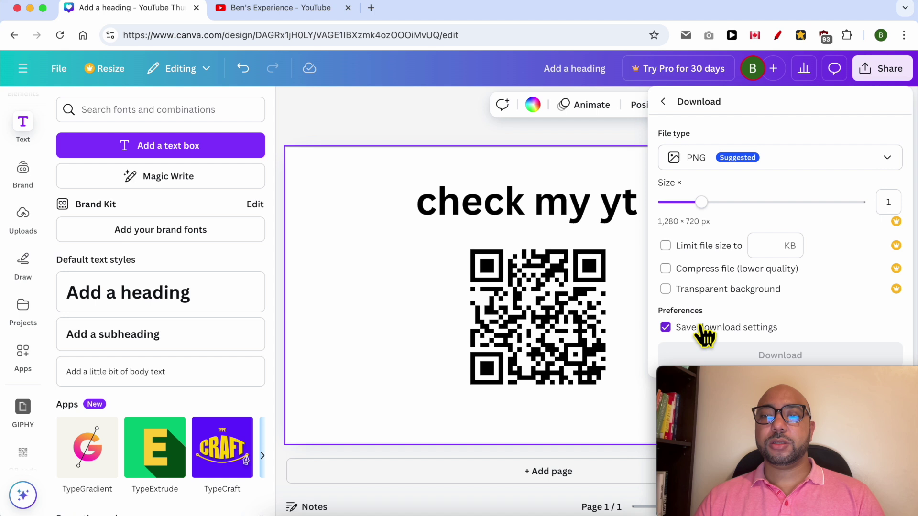
pyautogui.click(747, 359)
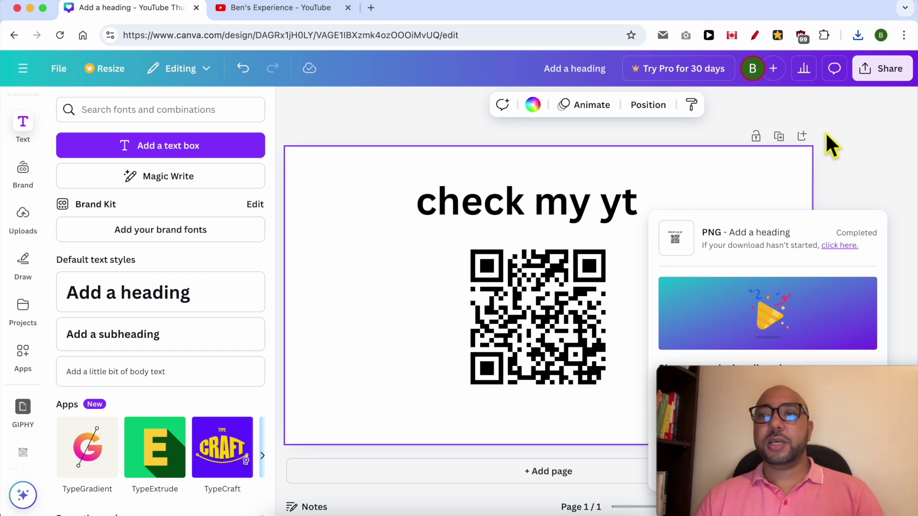
pyautogui.click(859, 33)
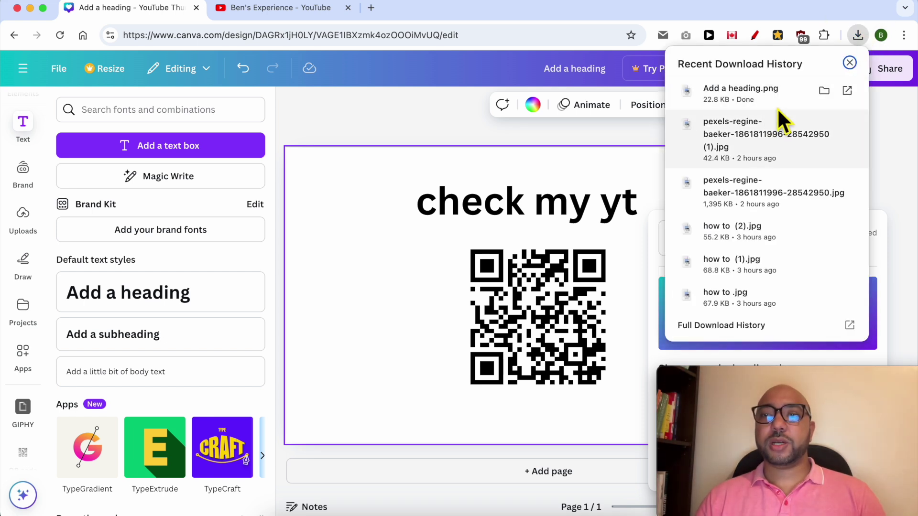
pyautogui.click(769, 96)
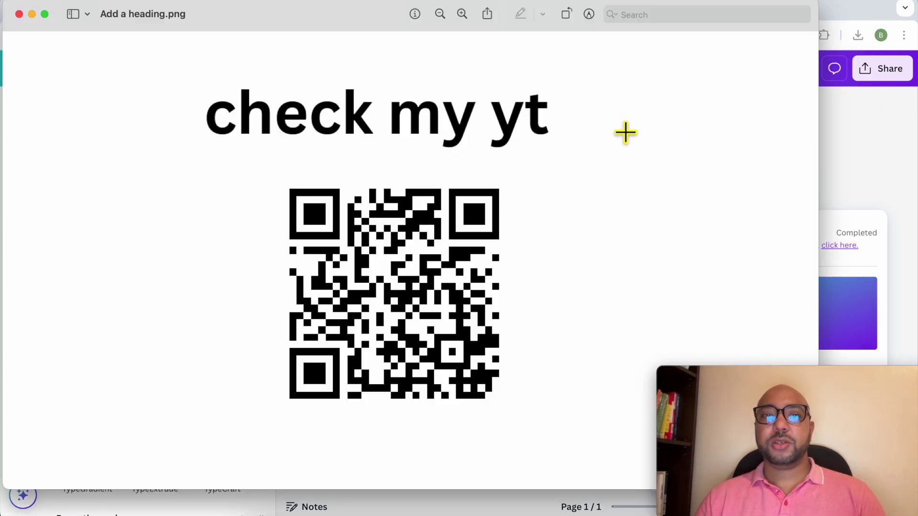